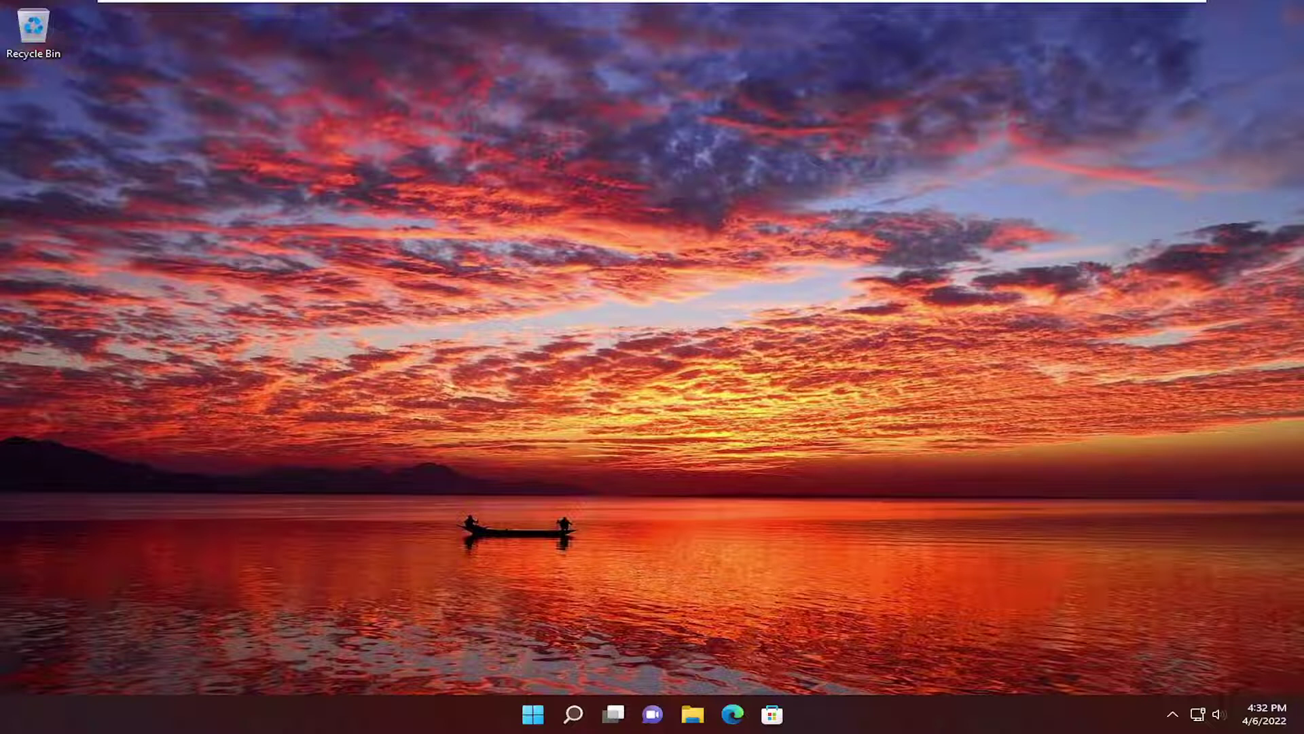
Step: Search Windows for 'apps' and open the Apps & features settings page
{"action": "left_click", "coordinate": [575, 715]}
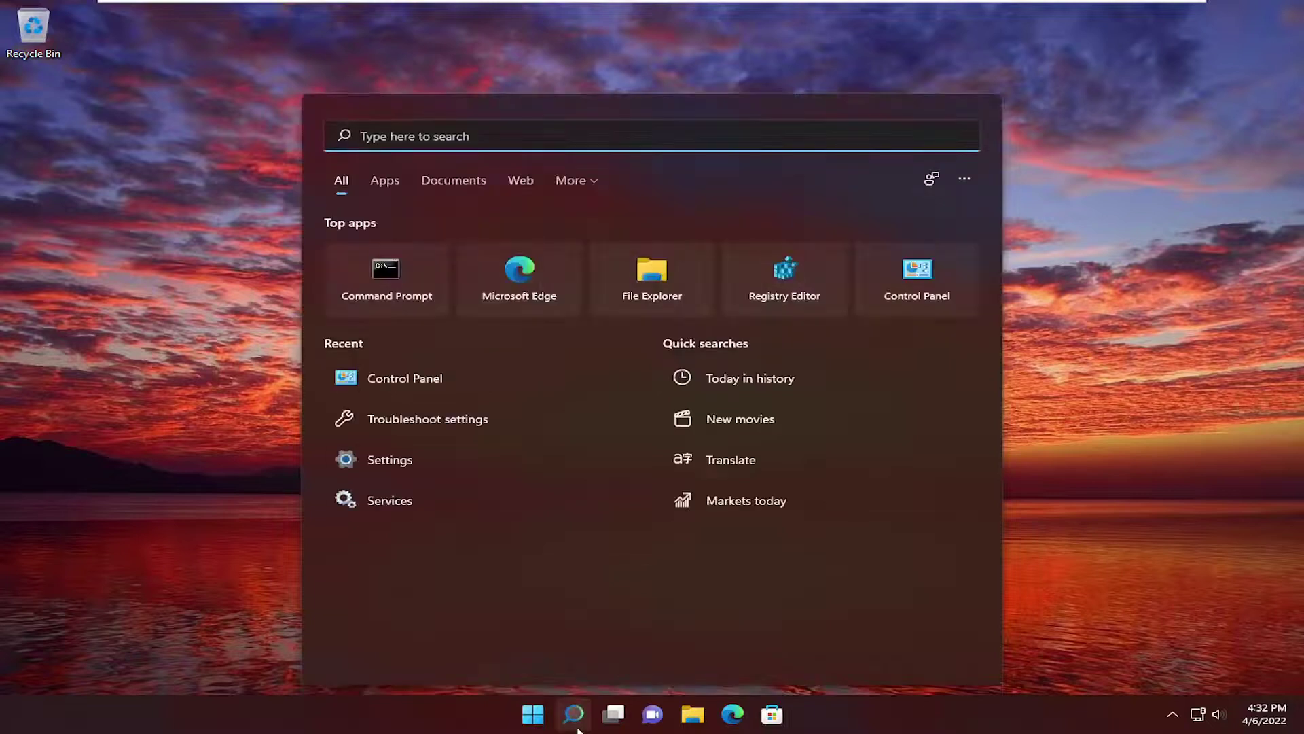
{"action": "type", "text": "apps"}
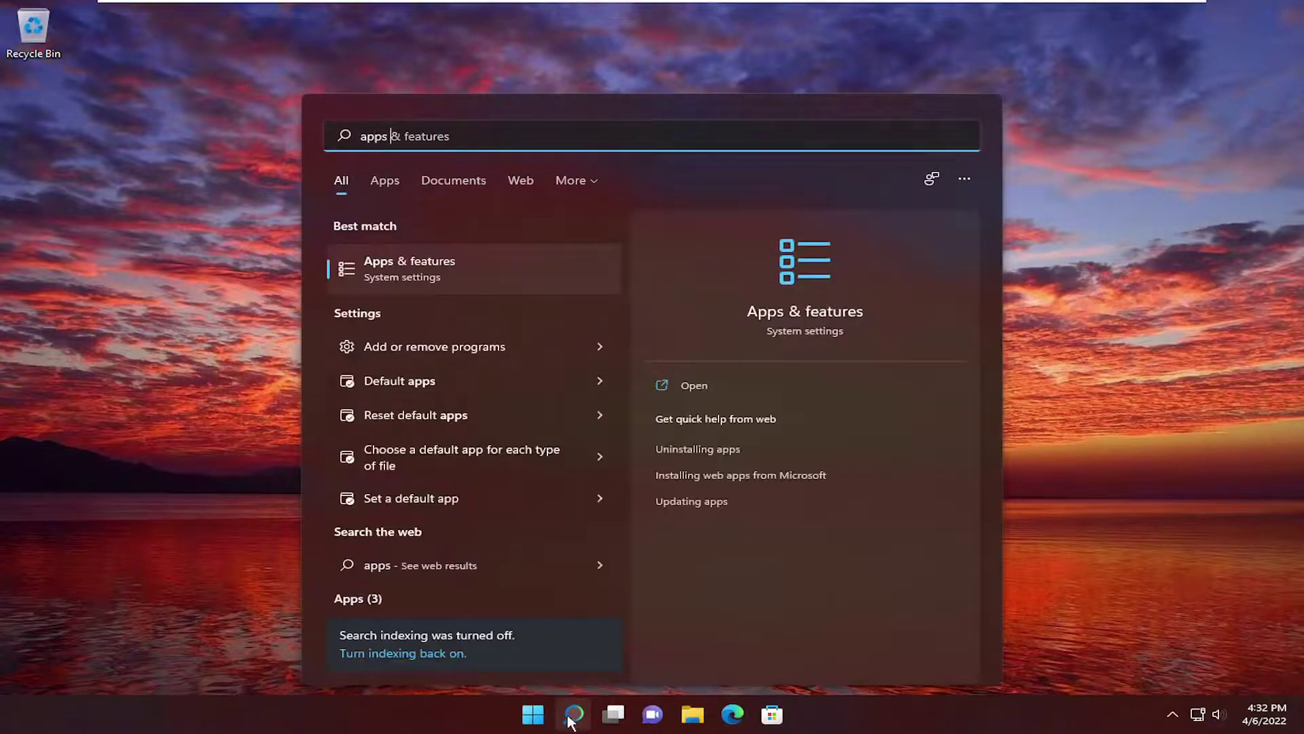
{"action": "left_click", "coordinate": [415, 277]}
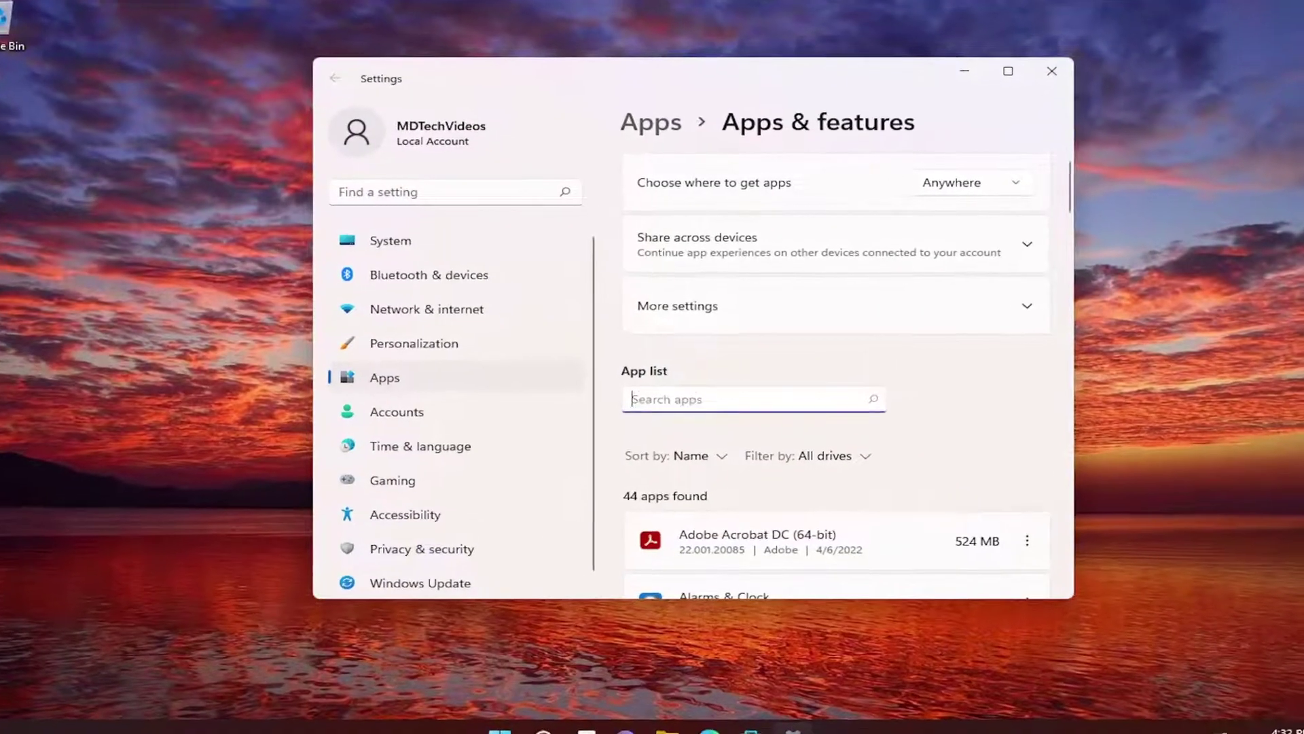
Step: Filter the app list for 'xbox' and run Repair from the Xbox app's advanced options
{"action": "type", "text": "xbox"}
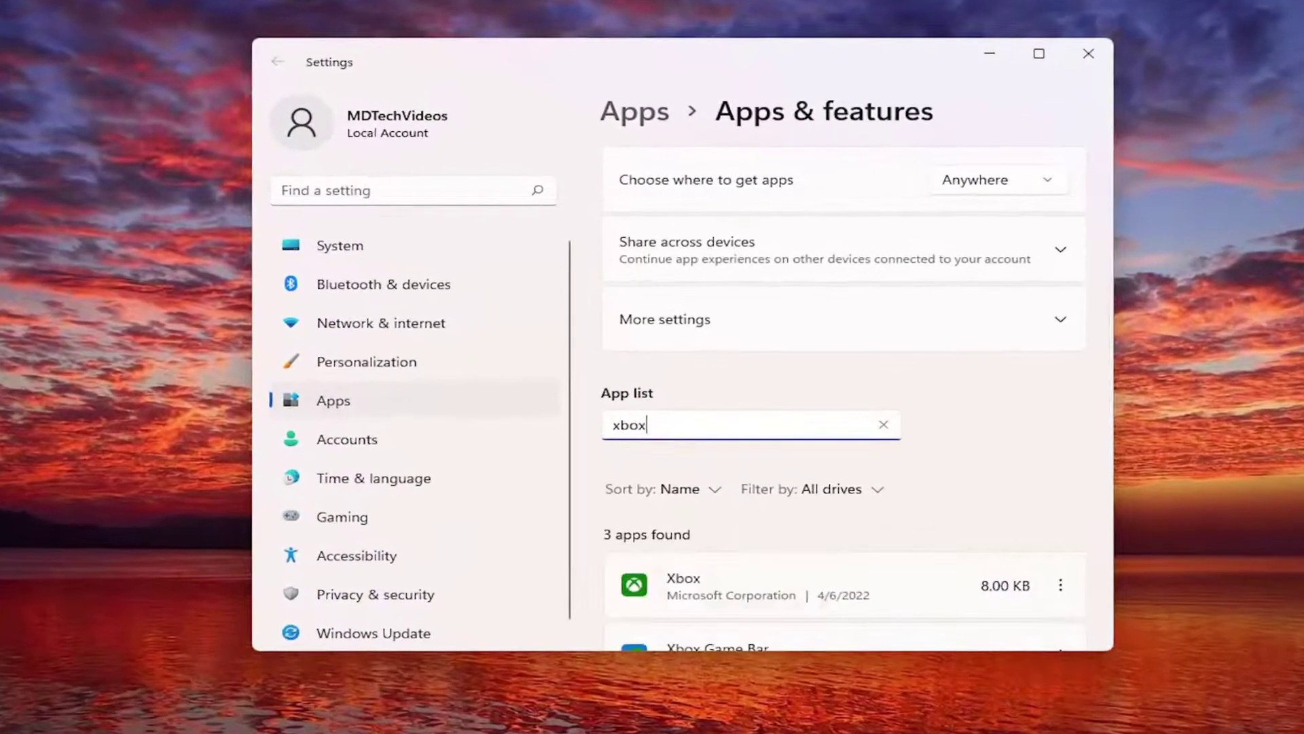
{"action": "scroll", "coordinate": [692, 401], "scroll_direction": "down", "scroll_amount": 2}
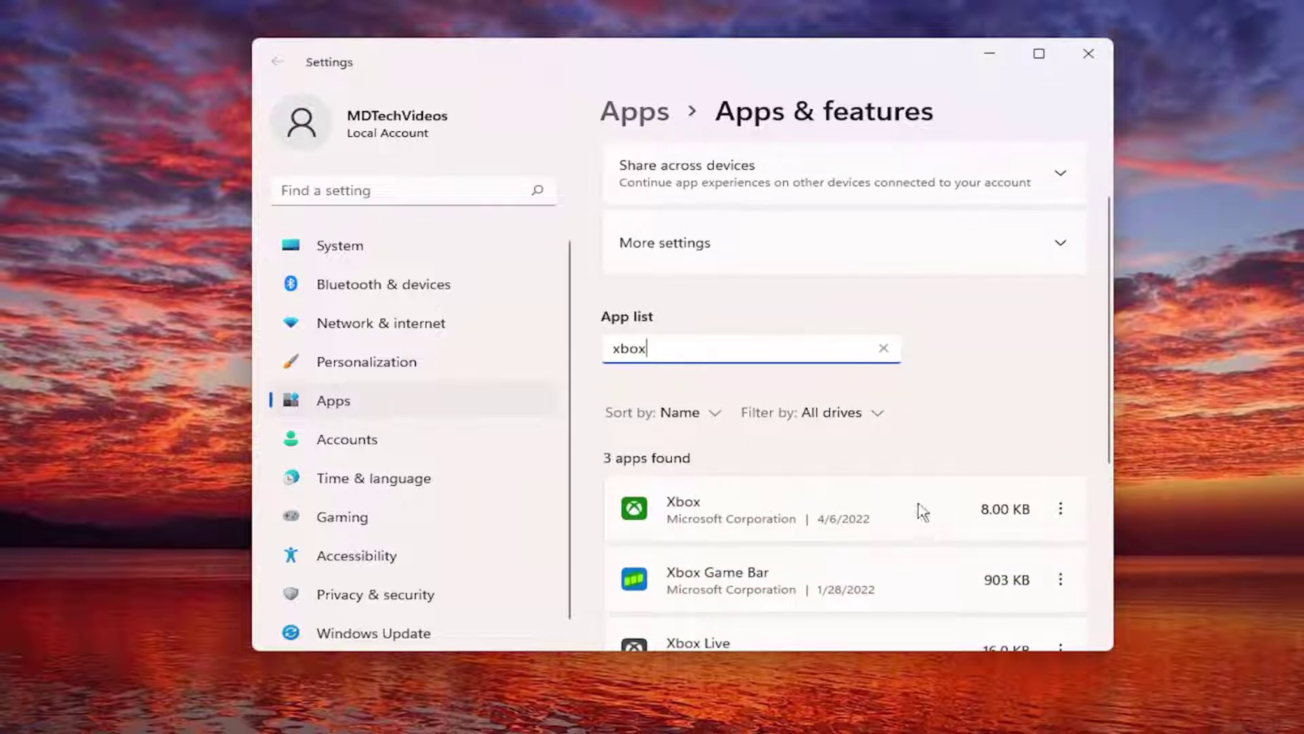
{"action": "left_click", "coordinate": [1064, 510]}
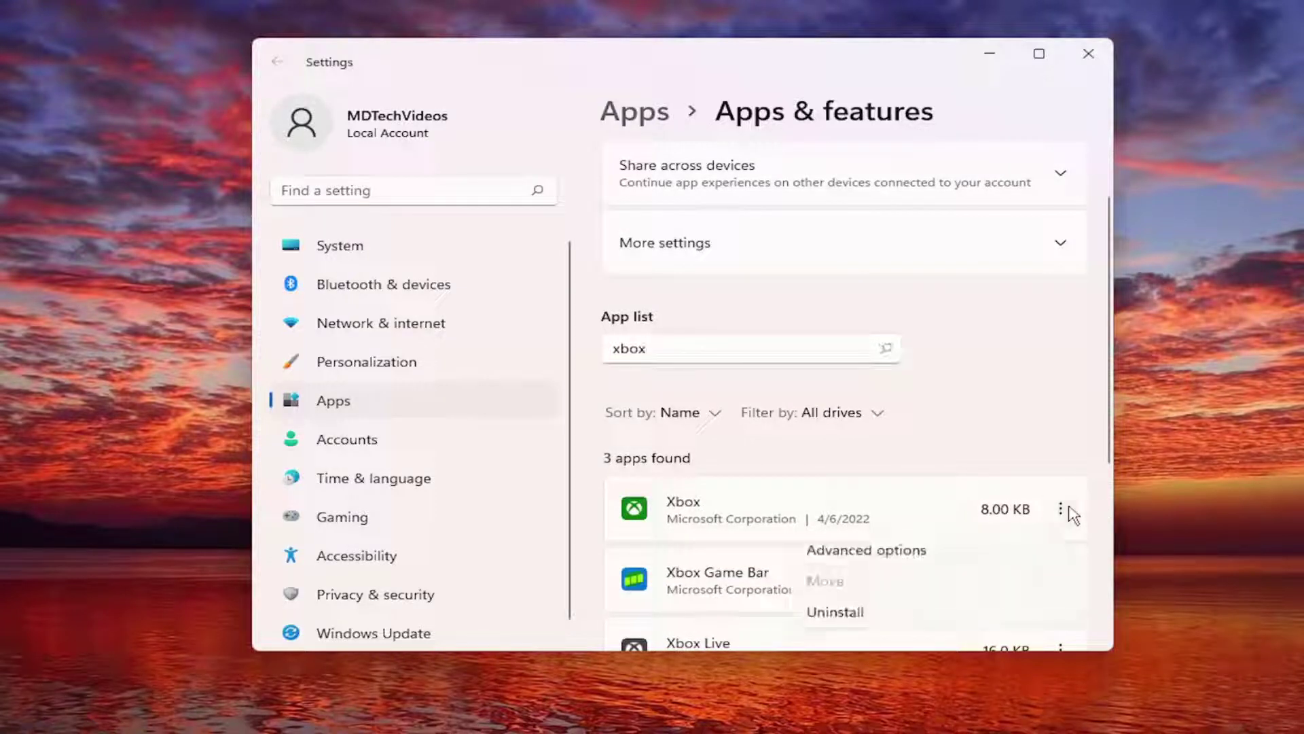
{"action": "left_click", "coordinate": [877, 555]}
{"action": "scroll", "coordinate": [899, 421], "scroll_direction": "down", "scroll_amount": 3}
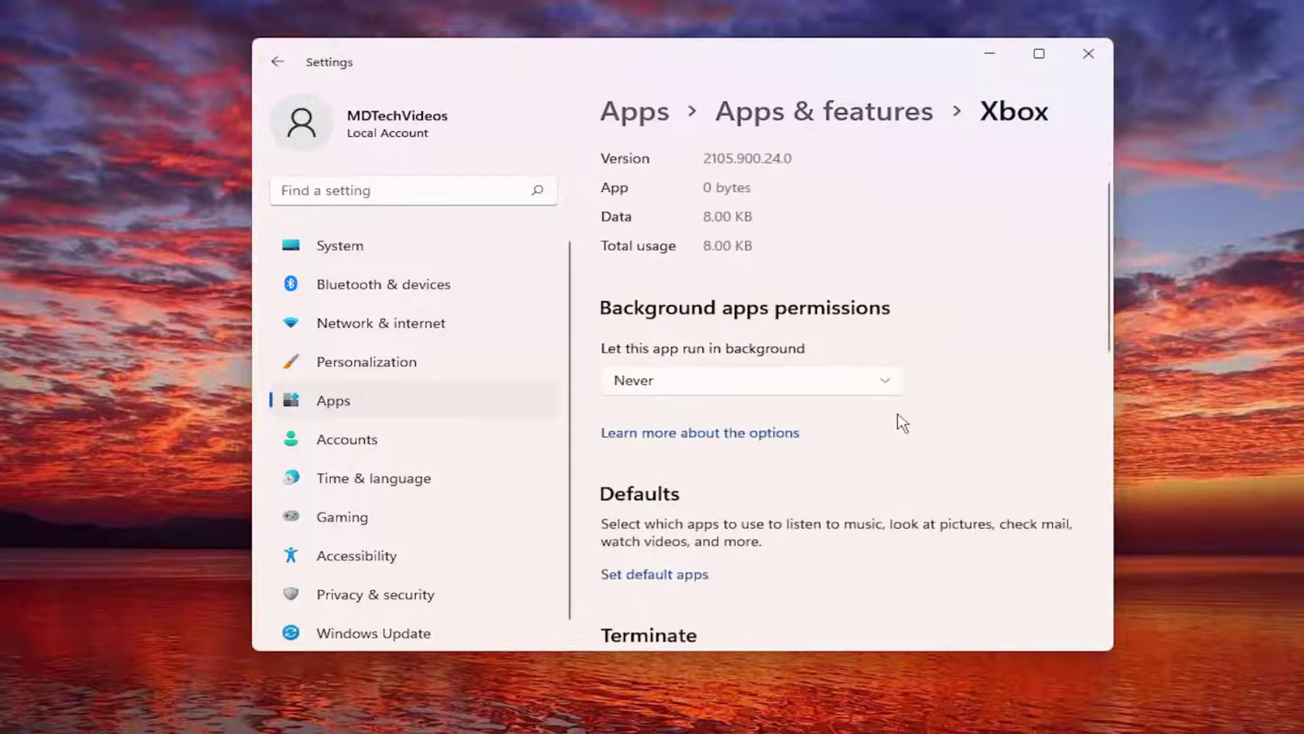
{"action": "scroll", "coordinate": [900, 421], "scroll_direction": "down", "scroll_amount": 3}
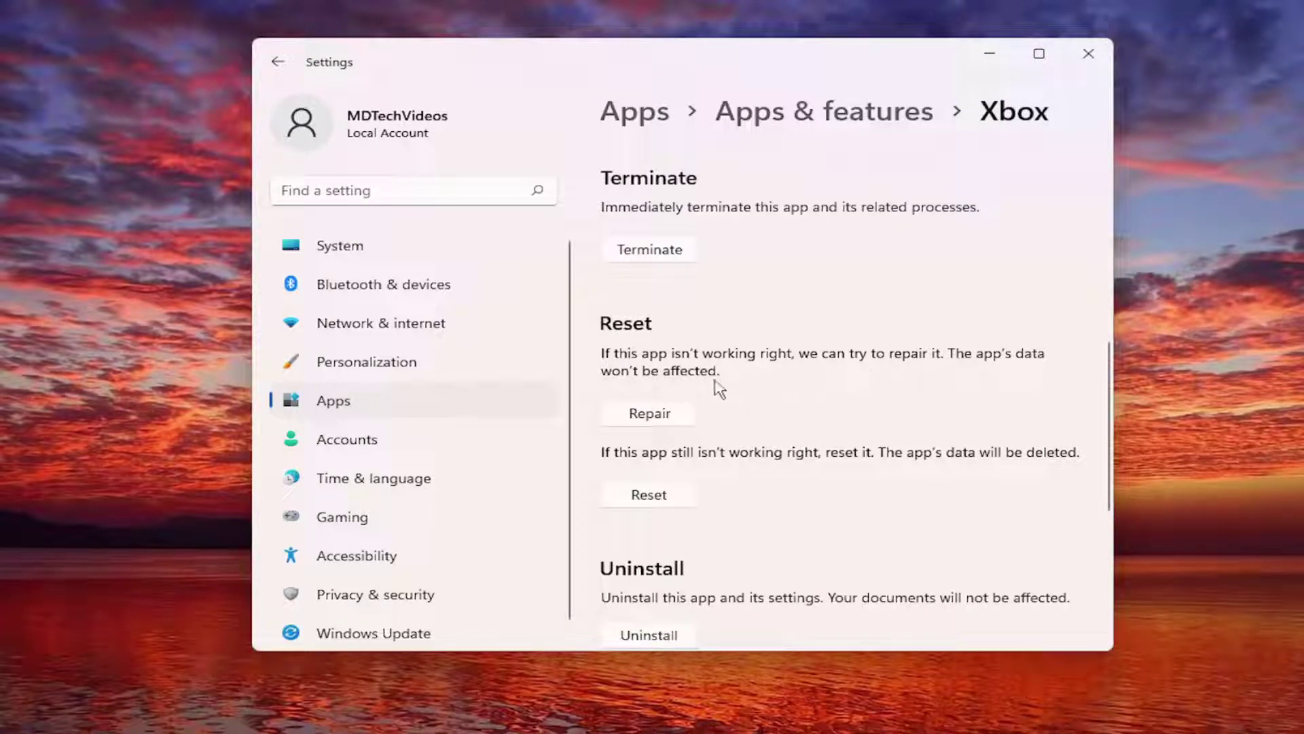
{"action": "left_click", "coordinate": [656, 415]}
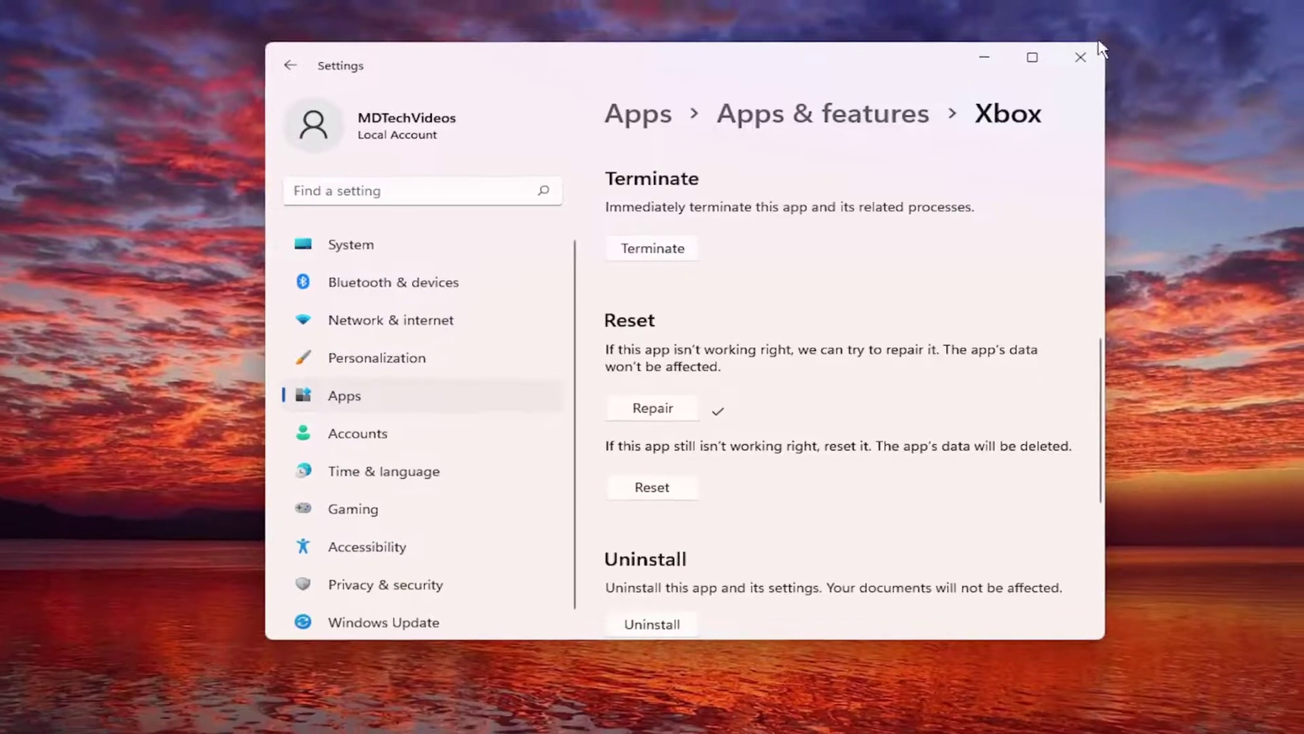
Step: Close Settings, then reopen Apps & features through a Windows search for 'apps'
{"action": "left_click", "coordinate": [1065, 60]}
{"action": "right_click", "coordinate": [533, 714]}
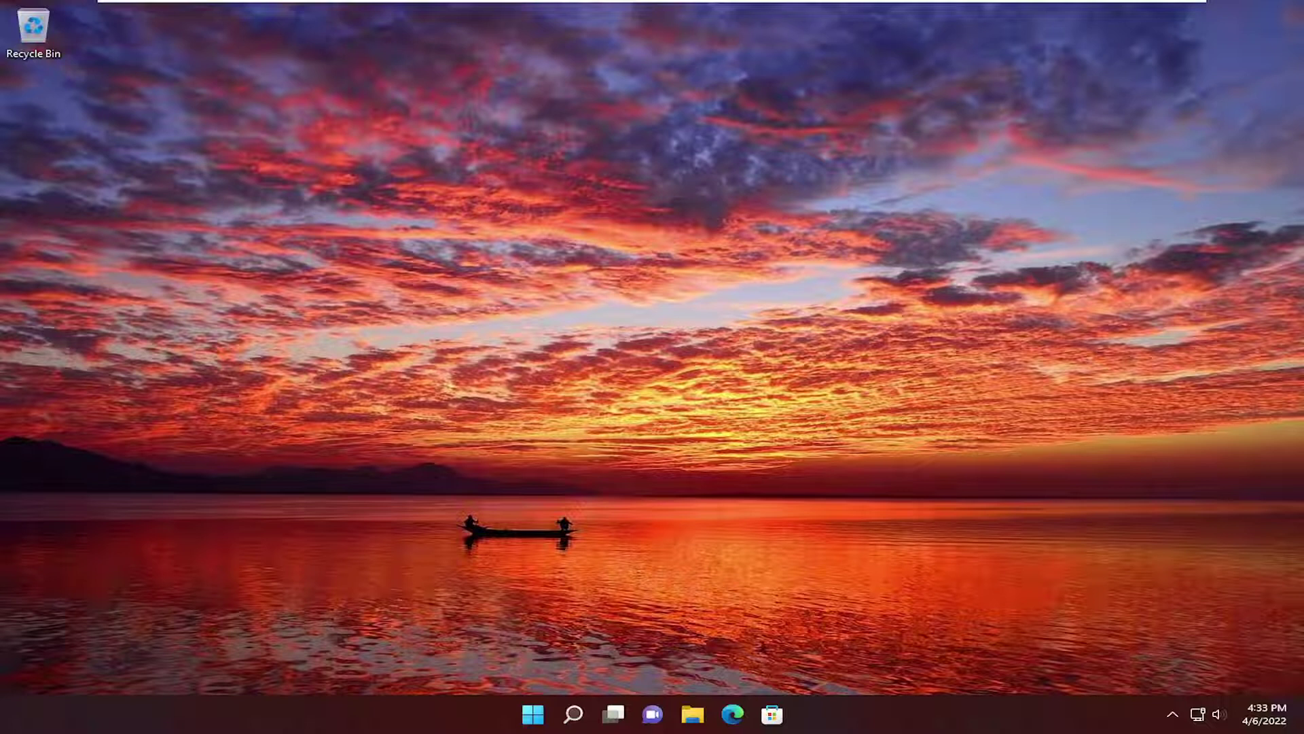
{"action": "left_click", "coordinate": [565, 713]}
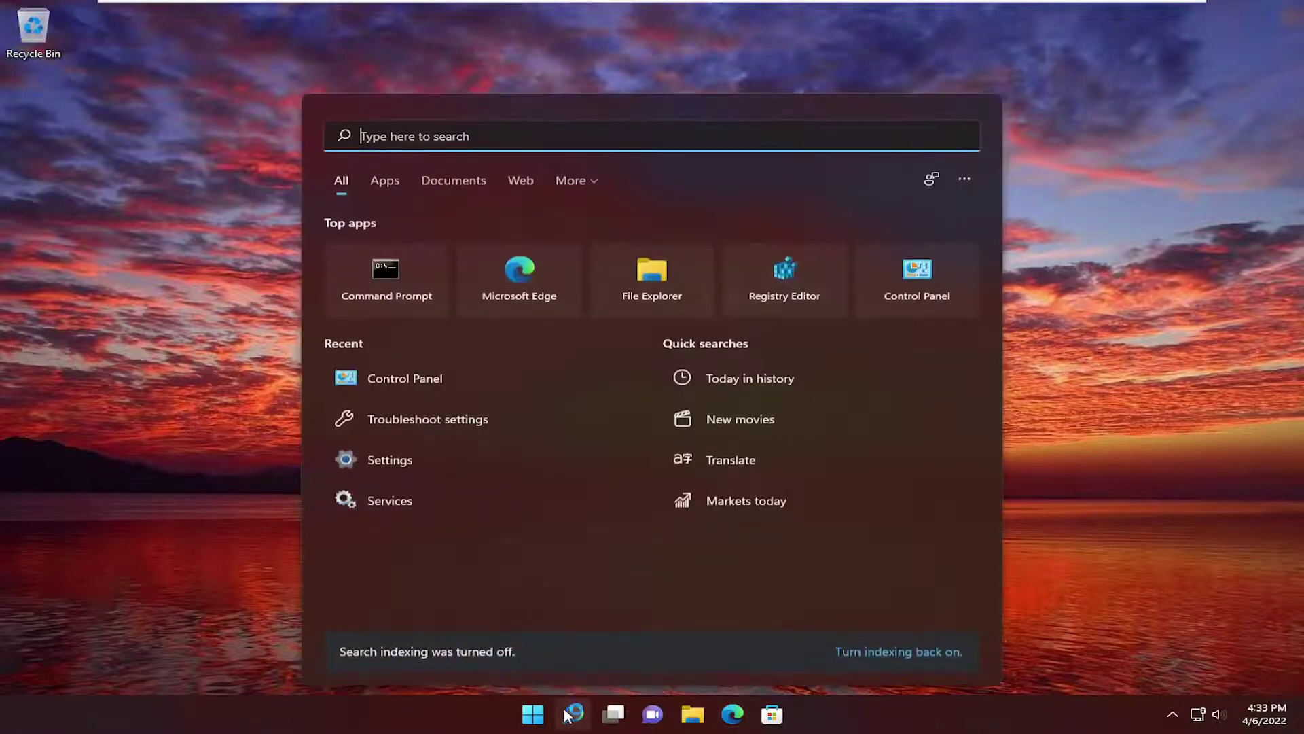
{"action": "type", "text": "apps"}
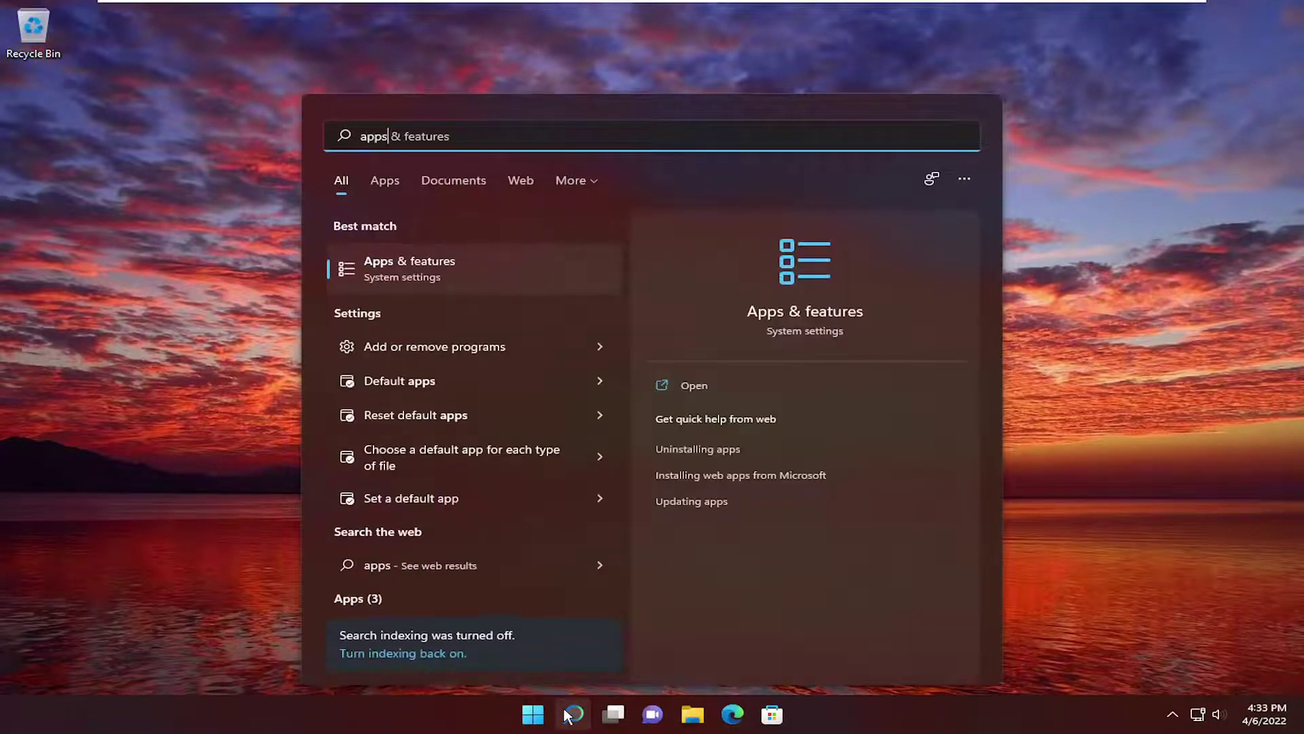
{"action": "left_click", "coordinate": [434, 266]}
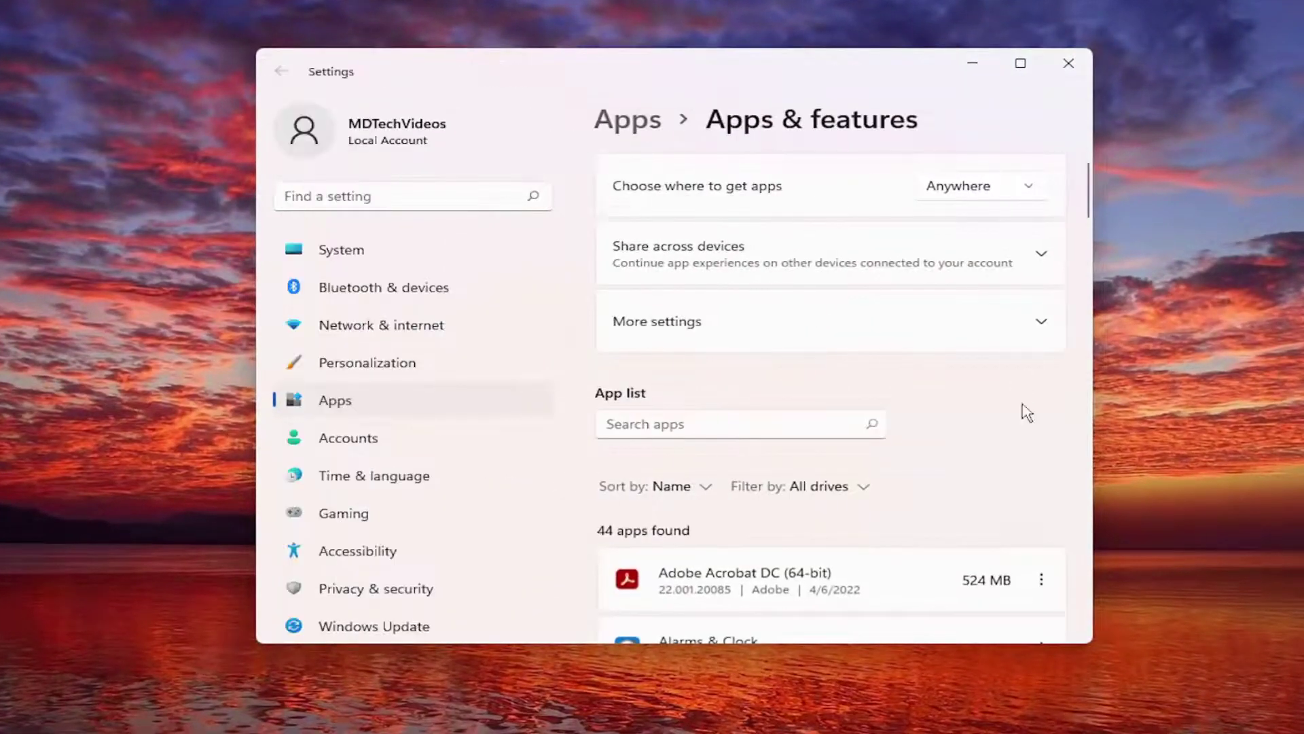
Step: Search the installed apps for 'xbox' and open the Xbox app's advanced options
{"action": "scroll", "coordinate": [1026, 411], "scroll_direction": "down", "scroll_amount": 1}
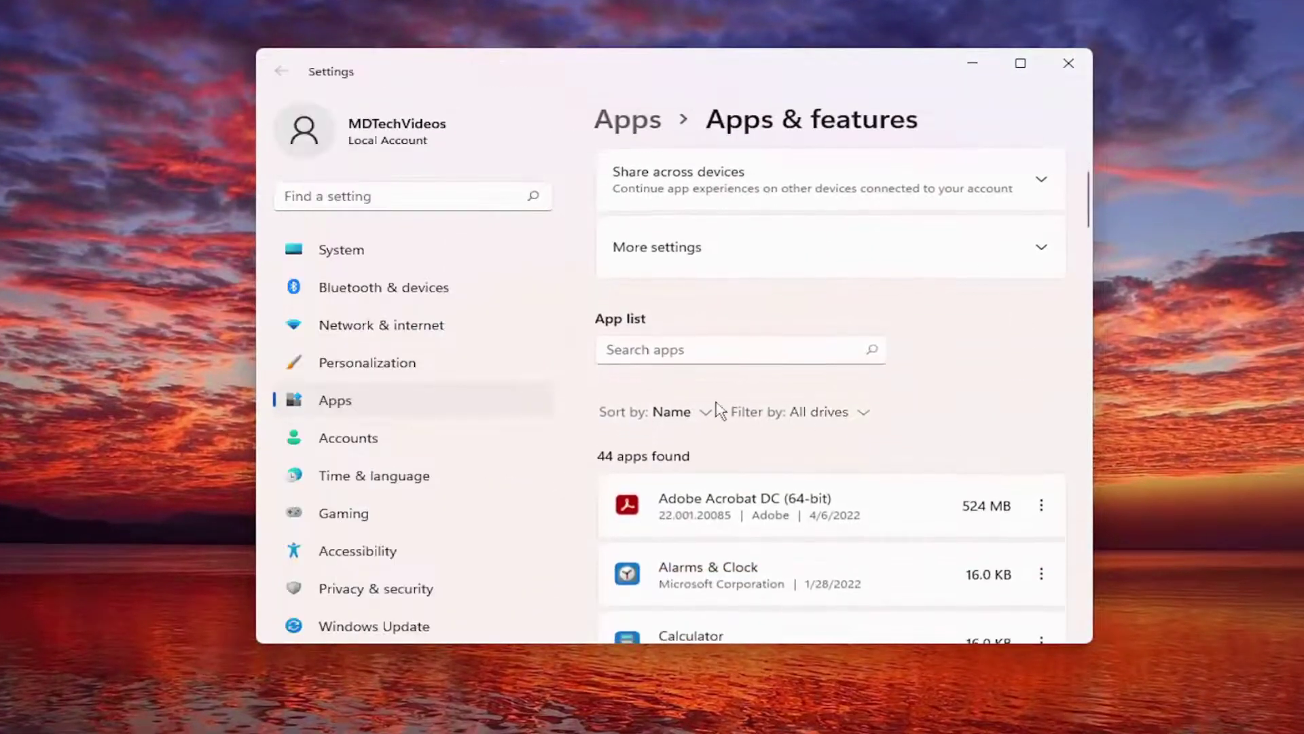
{"action": "left_click", "coordinate": [700, 350]}
{"action": "type", "text": "xbox"}
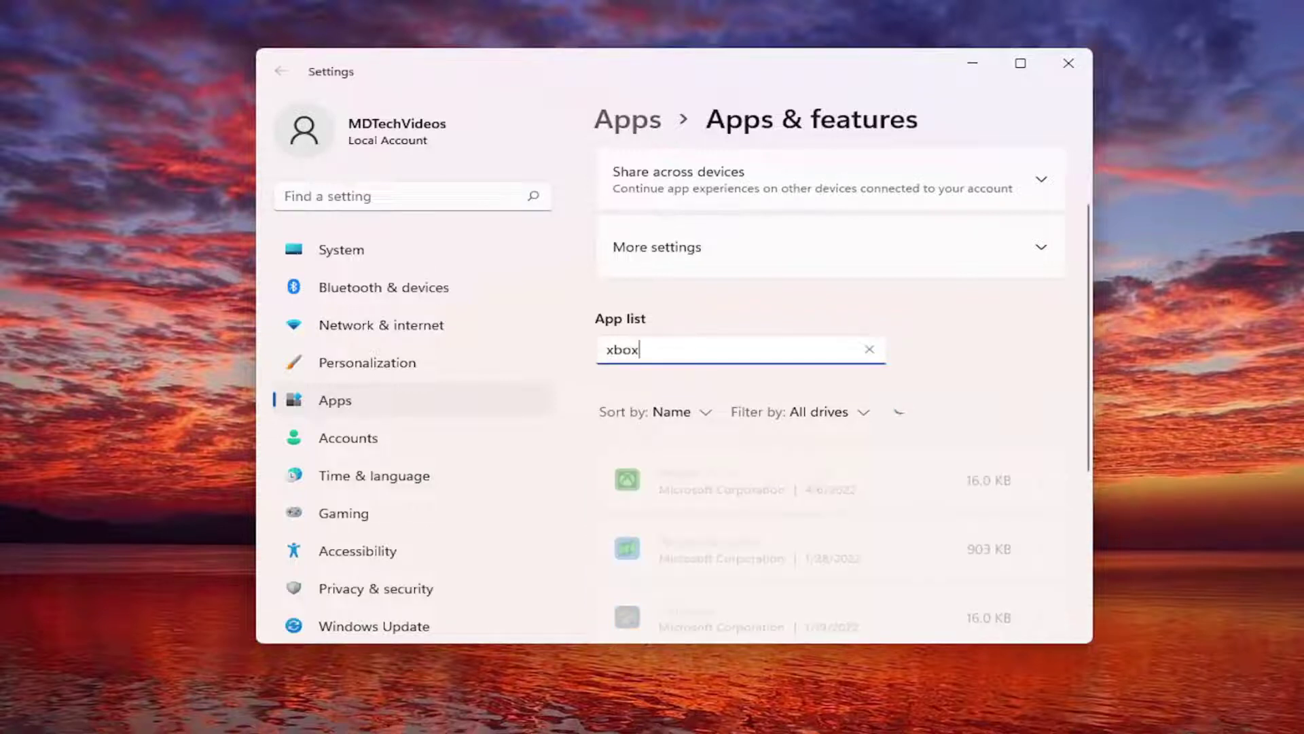
{"action": "scroll", "coordinate": [841, 431], "scroll_direction": "down", "scroll_amount": 1}
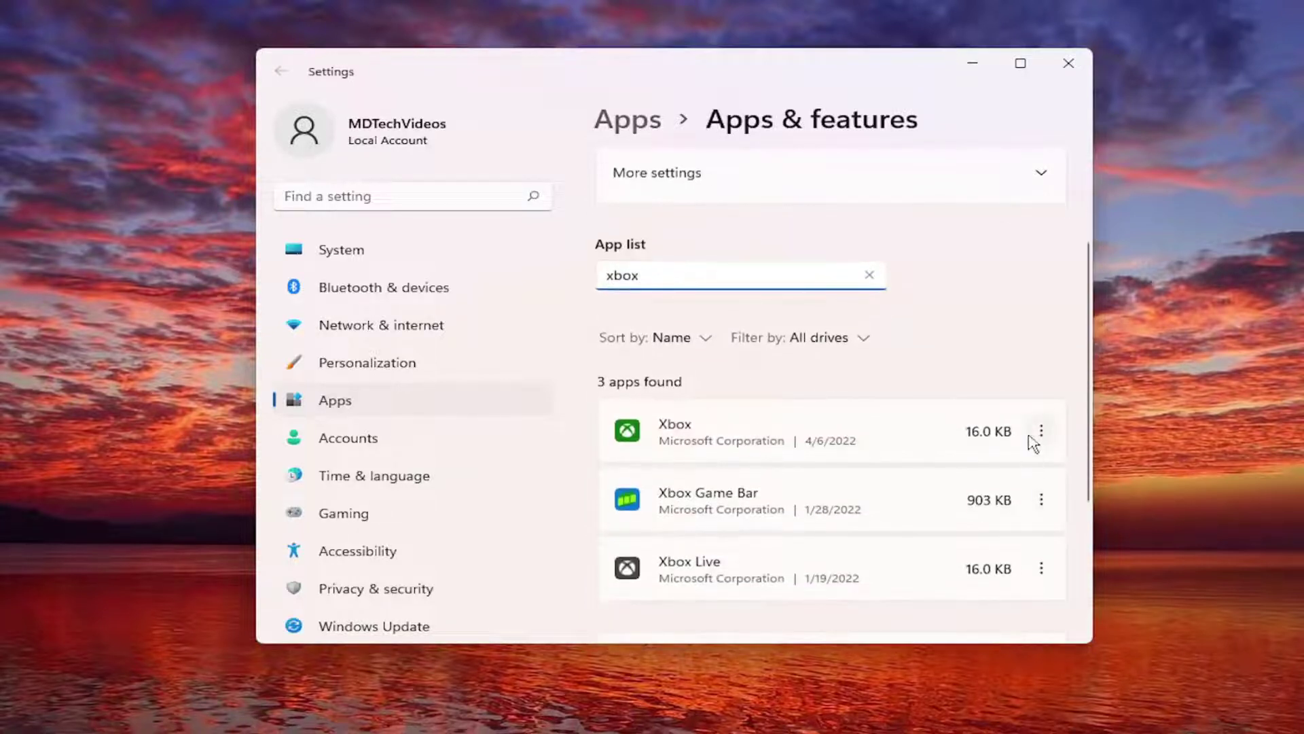
{"action": "left_click", "coordinate": [1042, 430]}
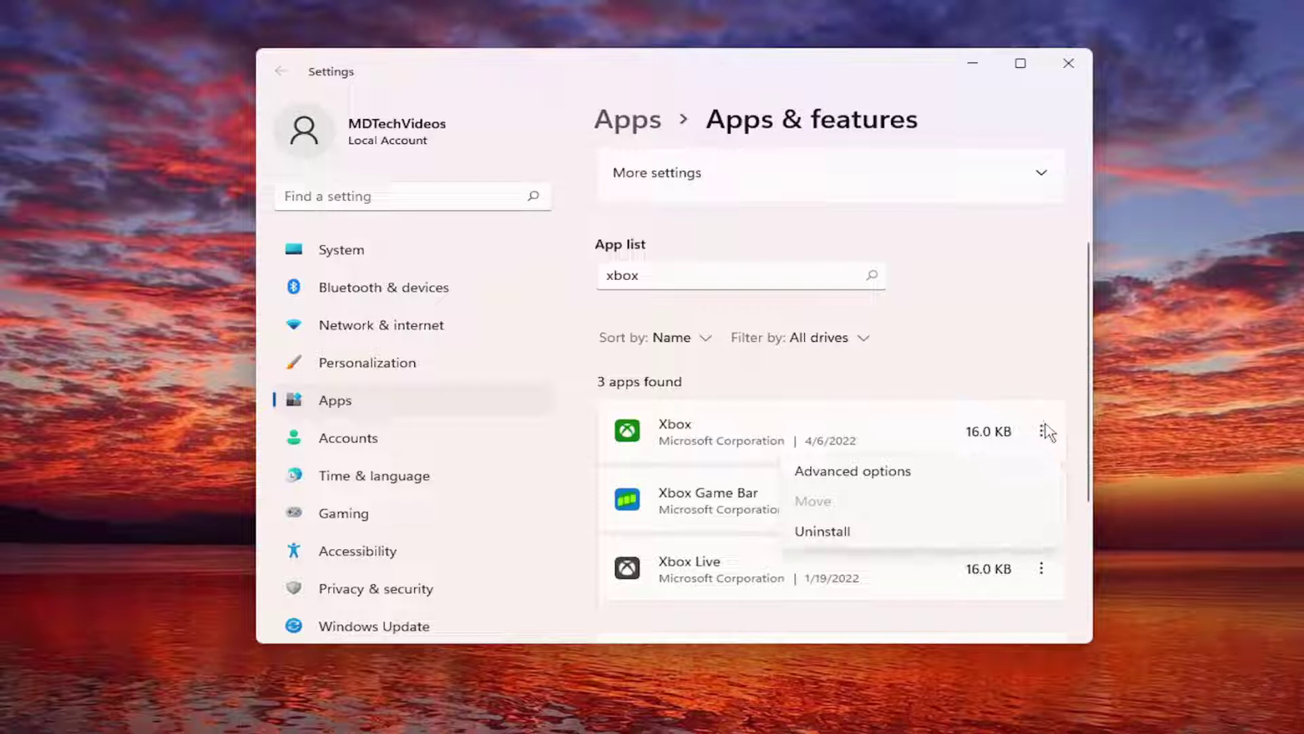
{"action": "left_click", "coordinate": [854, 471]}
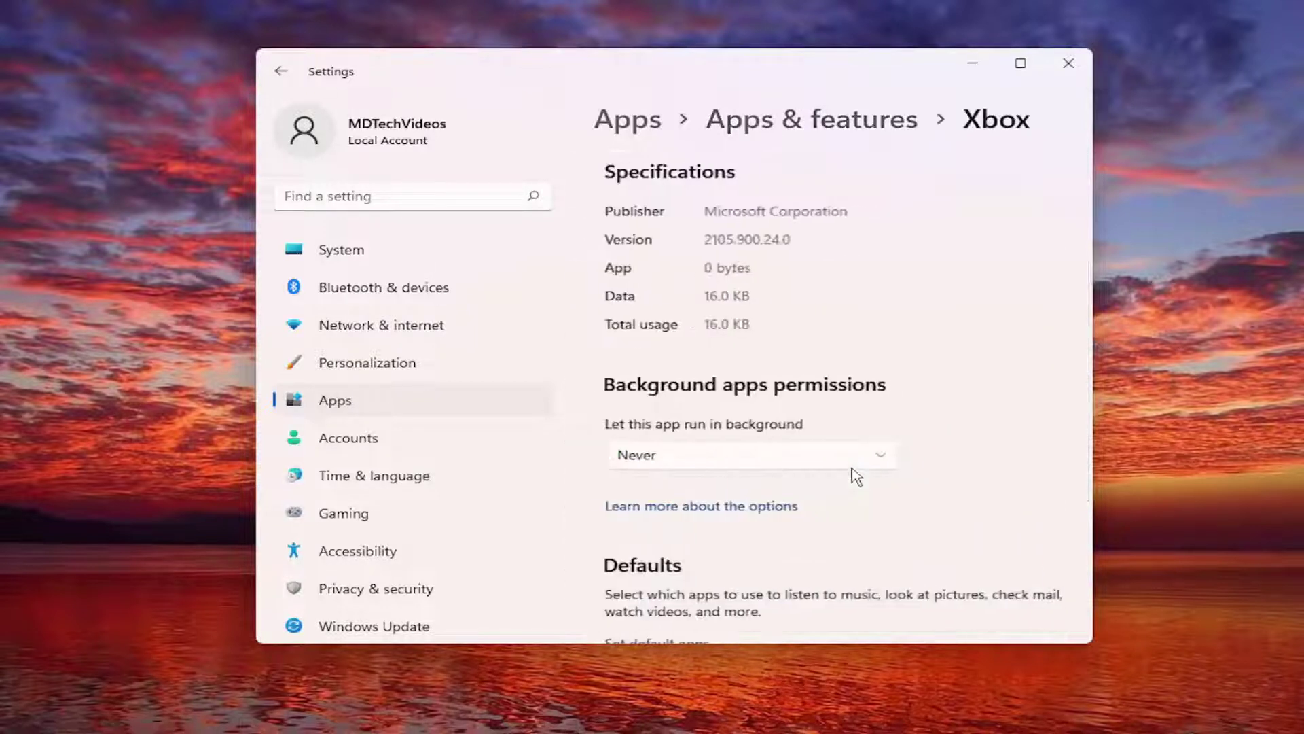
Step: Reset the Xbox app, confirm deleting its data, and close Settings
{"action": "scroll", "coordinate": [847, 472], "scroll_direction": "down", "scroll_amount": 5}
{"action": "scroll", "coordinate": [832, 431], "scroll_direction": "down", "scroll_amount": 3}
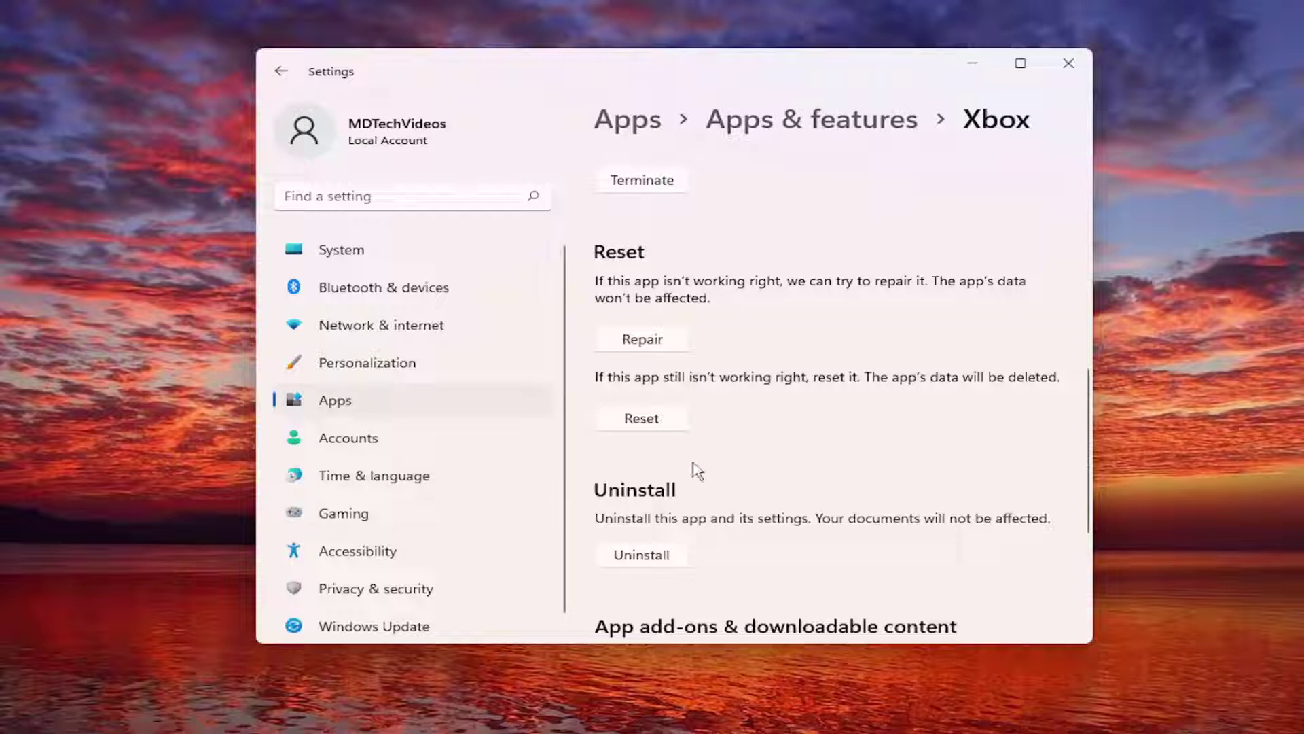
{"action": "left_click", "coordinate": [654, 427]}
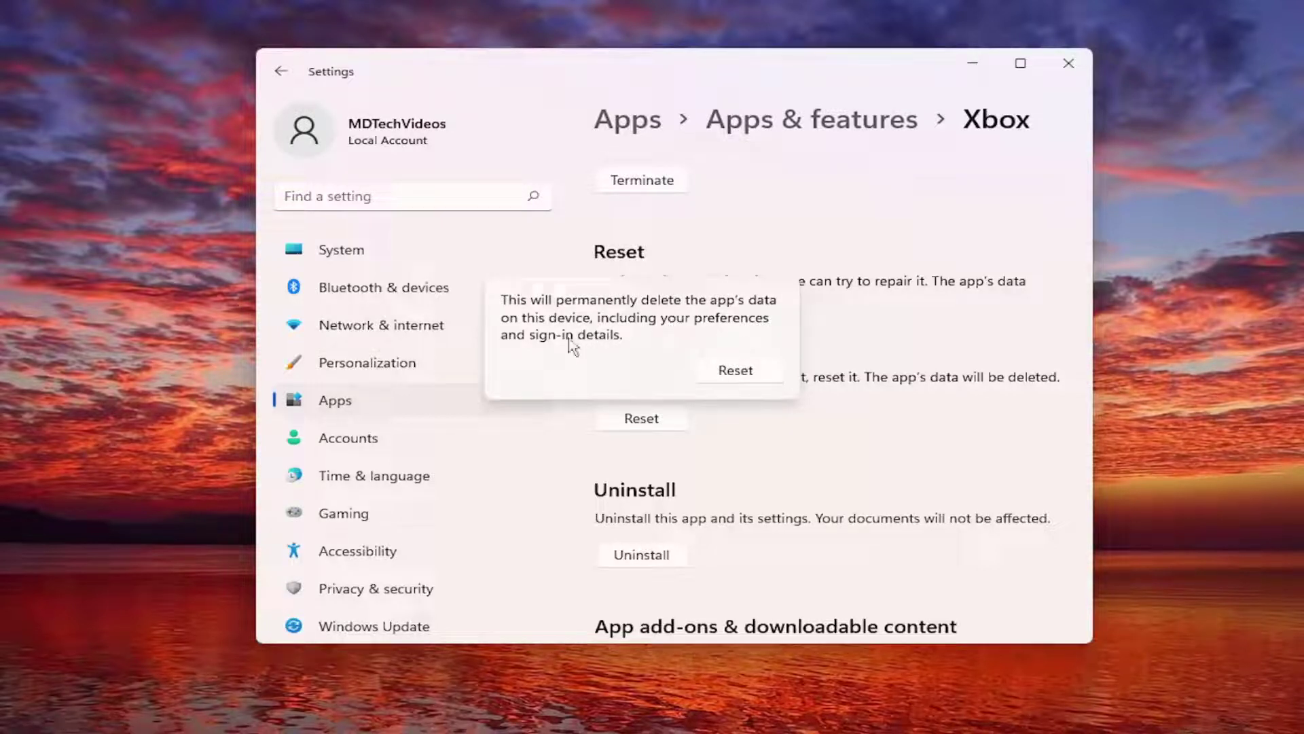
{"action": "left_click", "coordinate": [736, 371]}
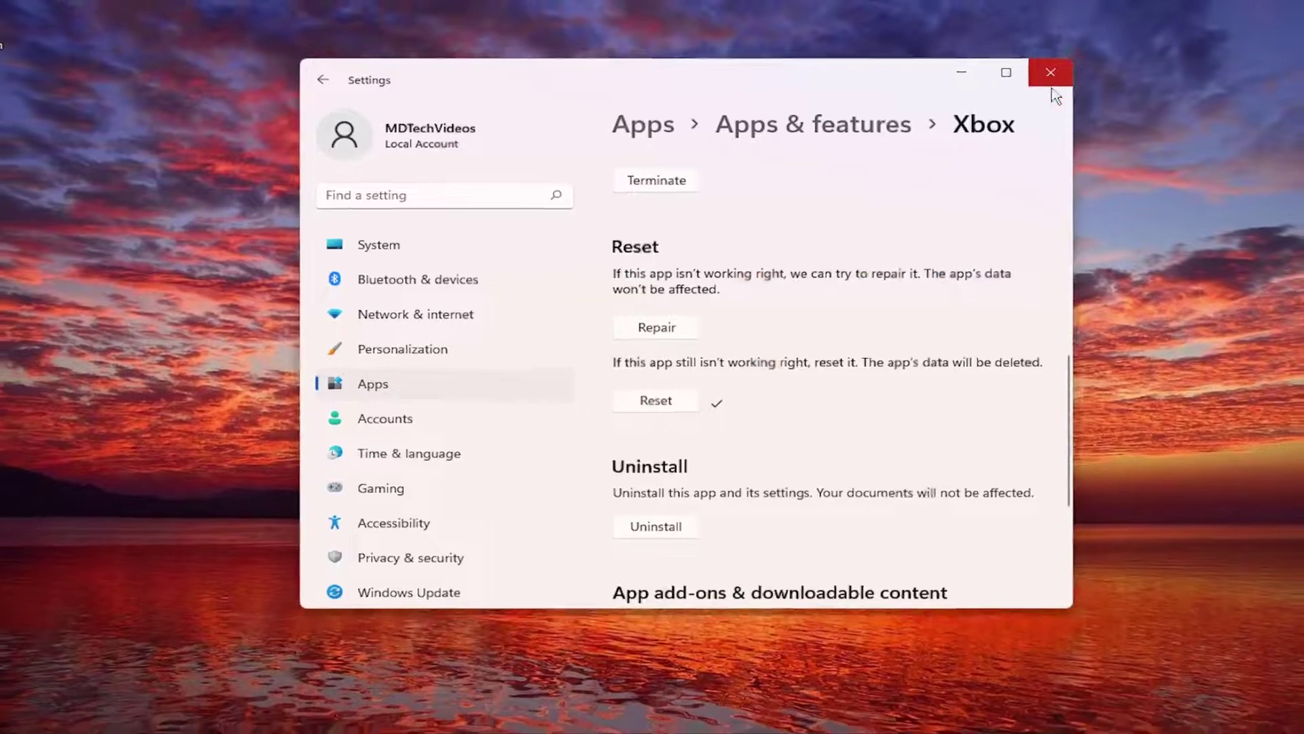
{"action": "left_click", "coordinate": [1052, 76]}
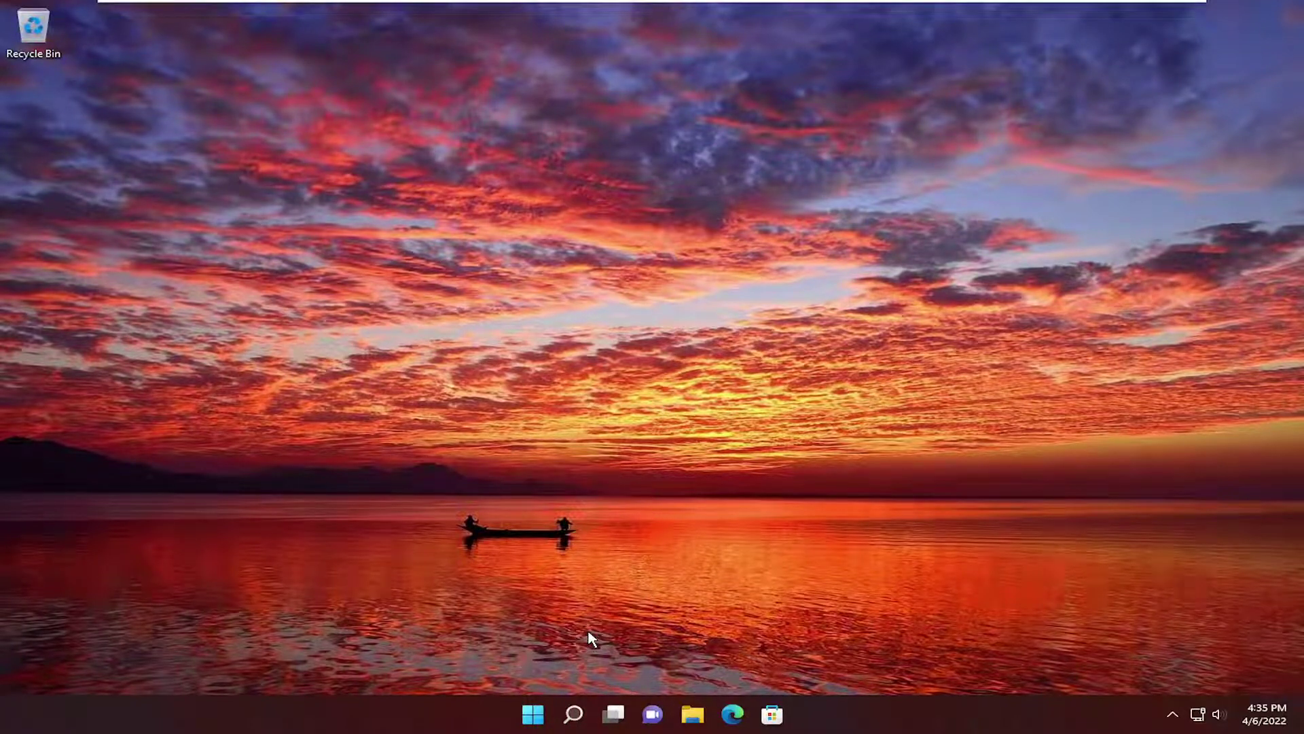
Step: Launch Command Prompt as administrator from a 'cmd' search, approving the UAC prompt
{"action": "left_click", "coordinate": [570, 721]}
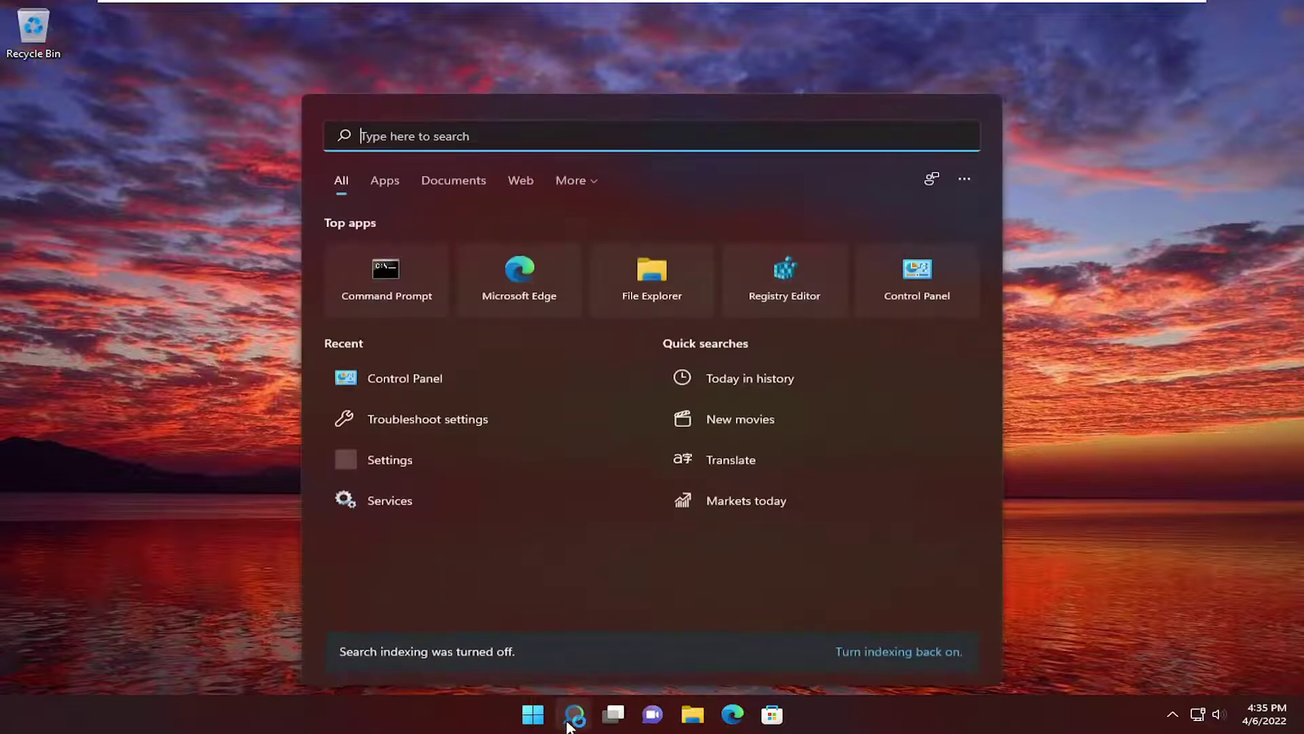
{"action": "type", "text": "cmd"}
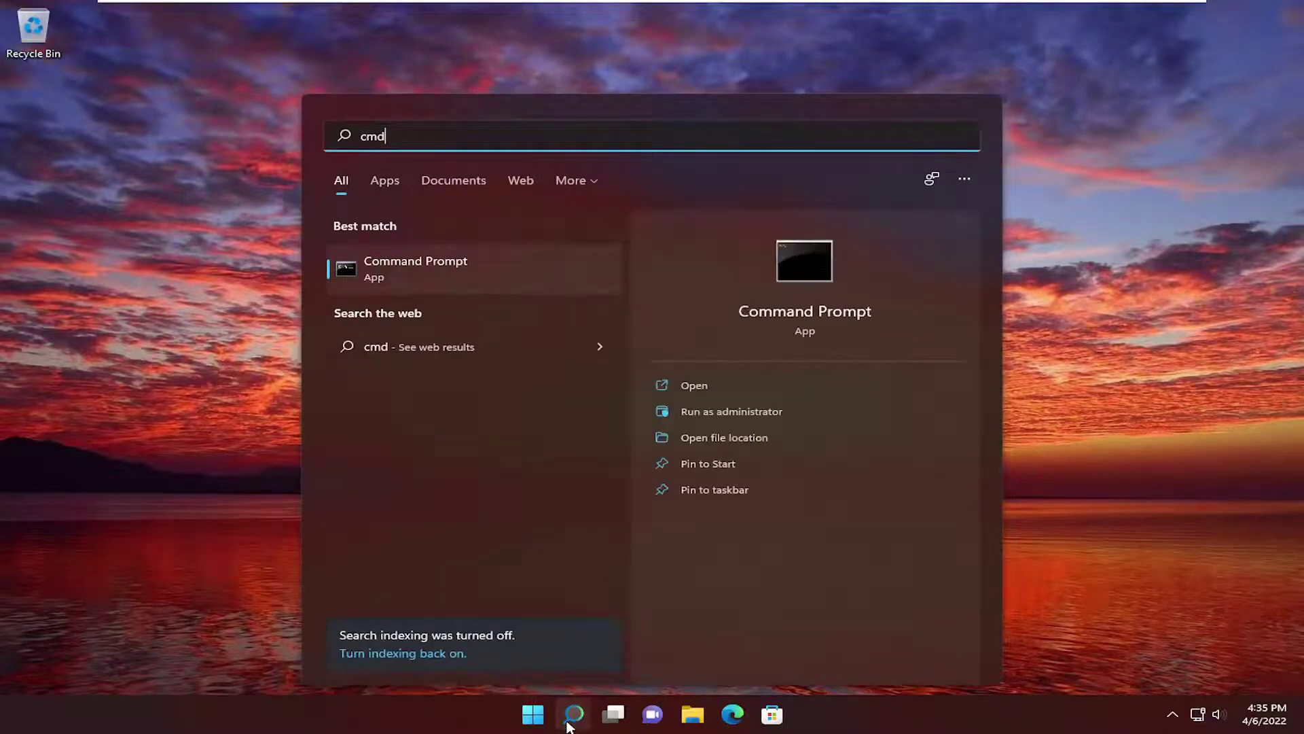
{"action": "right_click", "coordinate": [401, 263]}
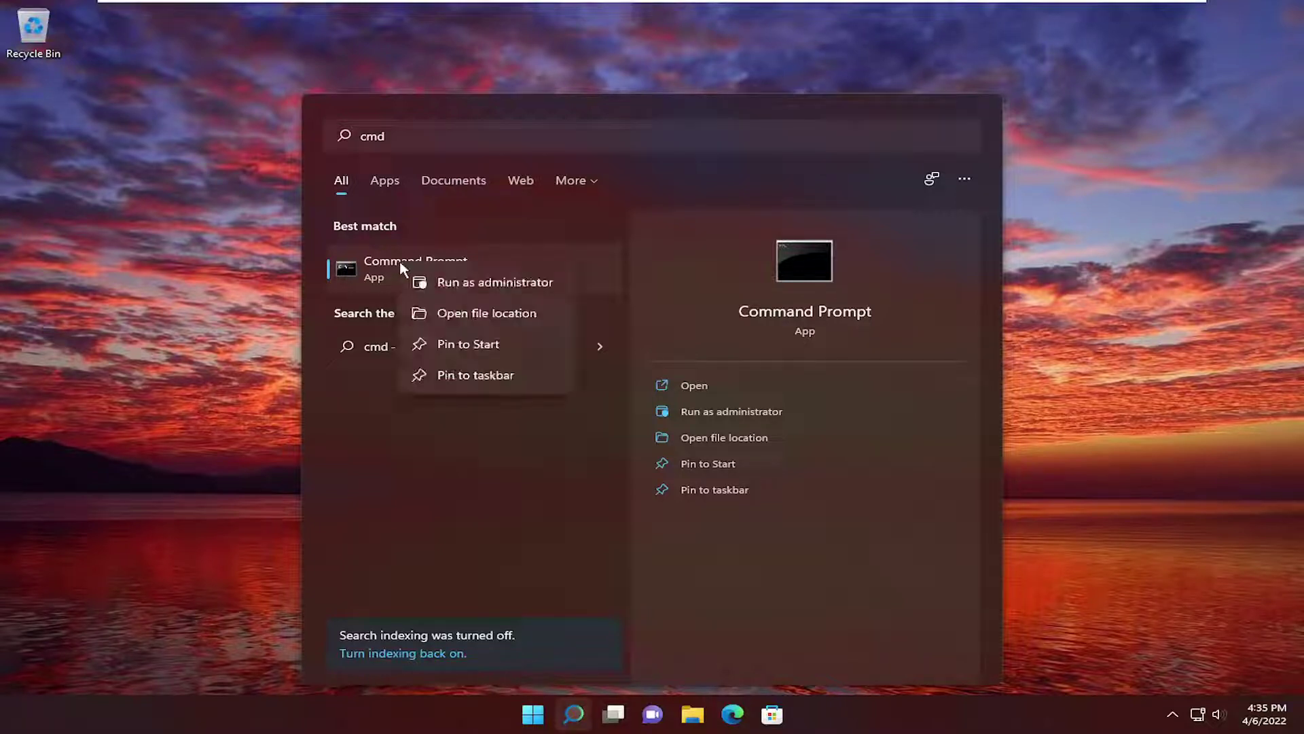
{"action": "left_click", "coordinate": [476, 283]}
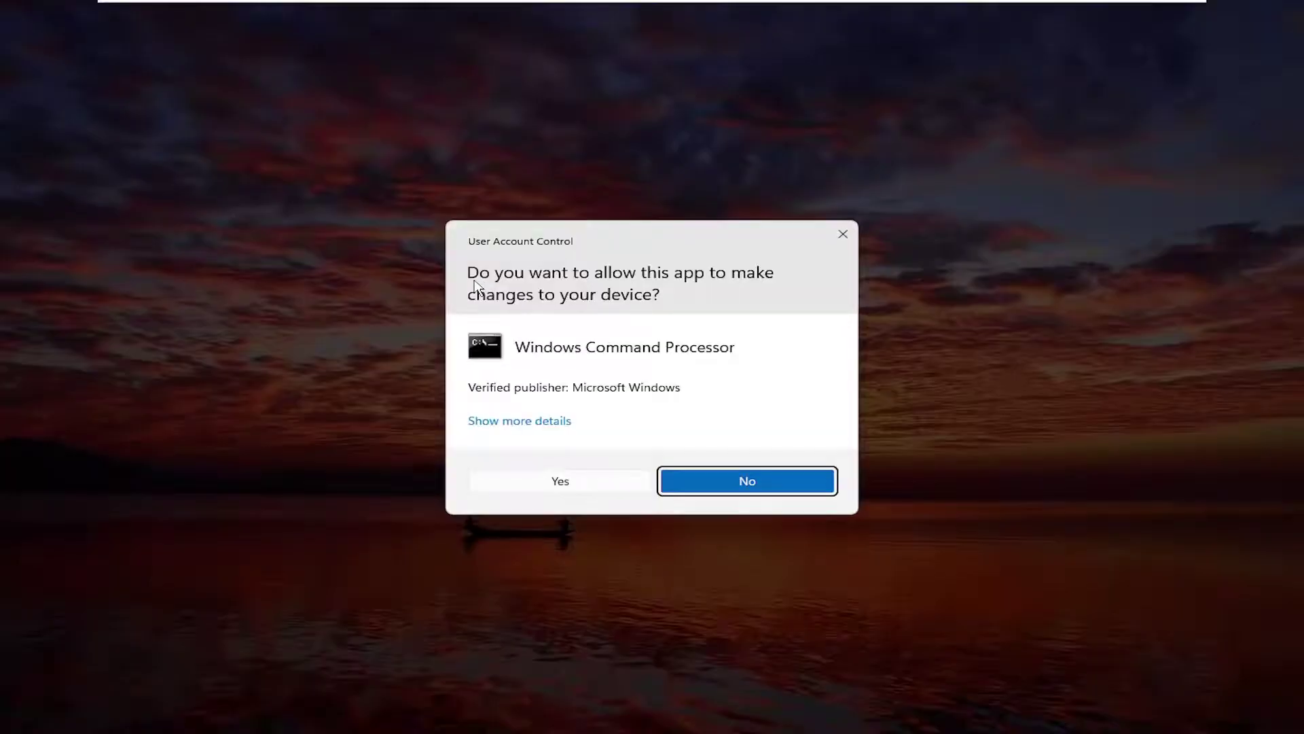
{"action": "left_click", "coordinate": [566, 488]}
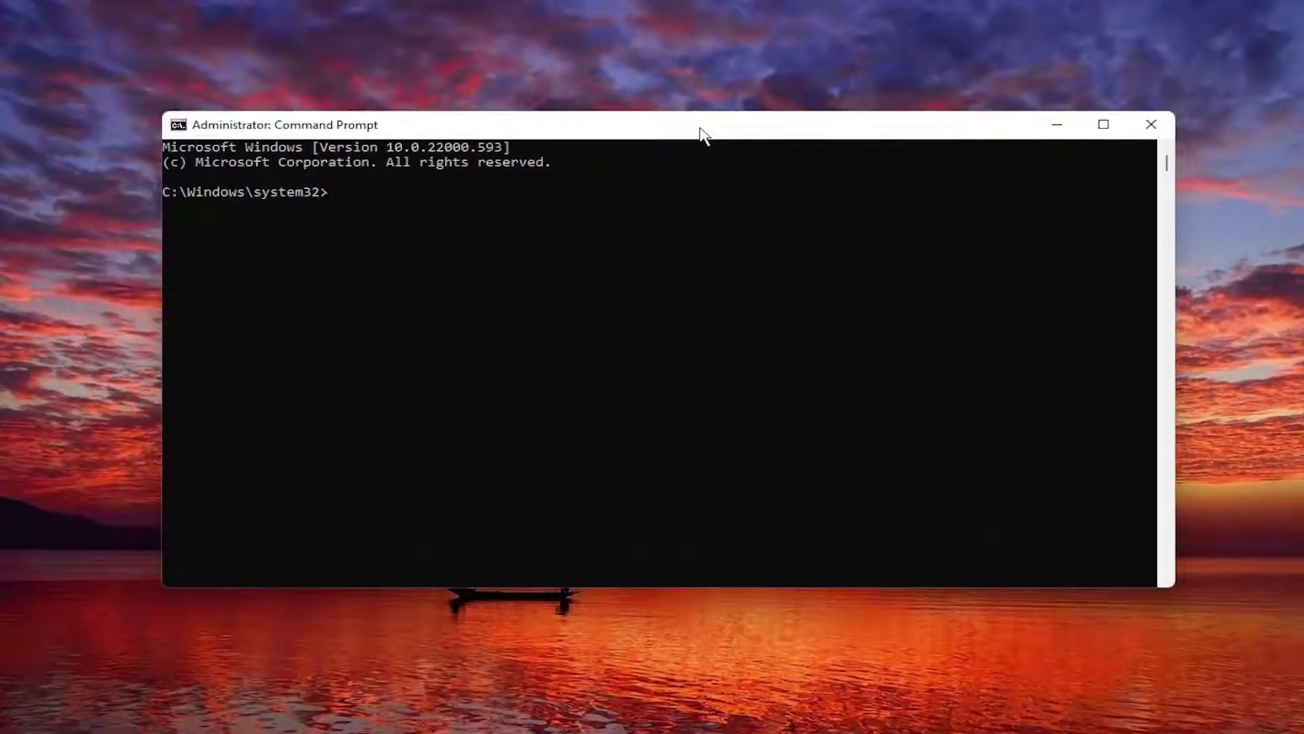
Step: Run sfc /scannow in the administrator Command Prompt
{"action": "type", "text": "sfc /scannow"}
{"action": "key", "text": "Return"}
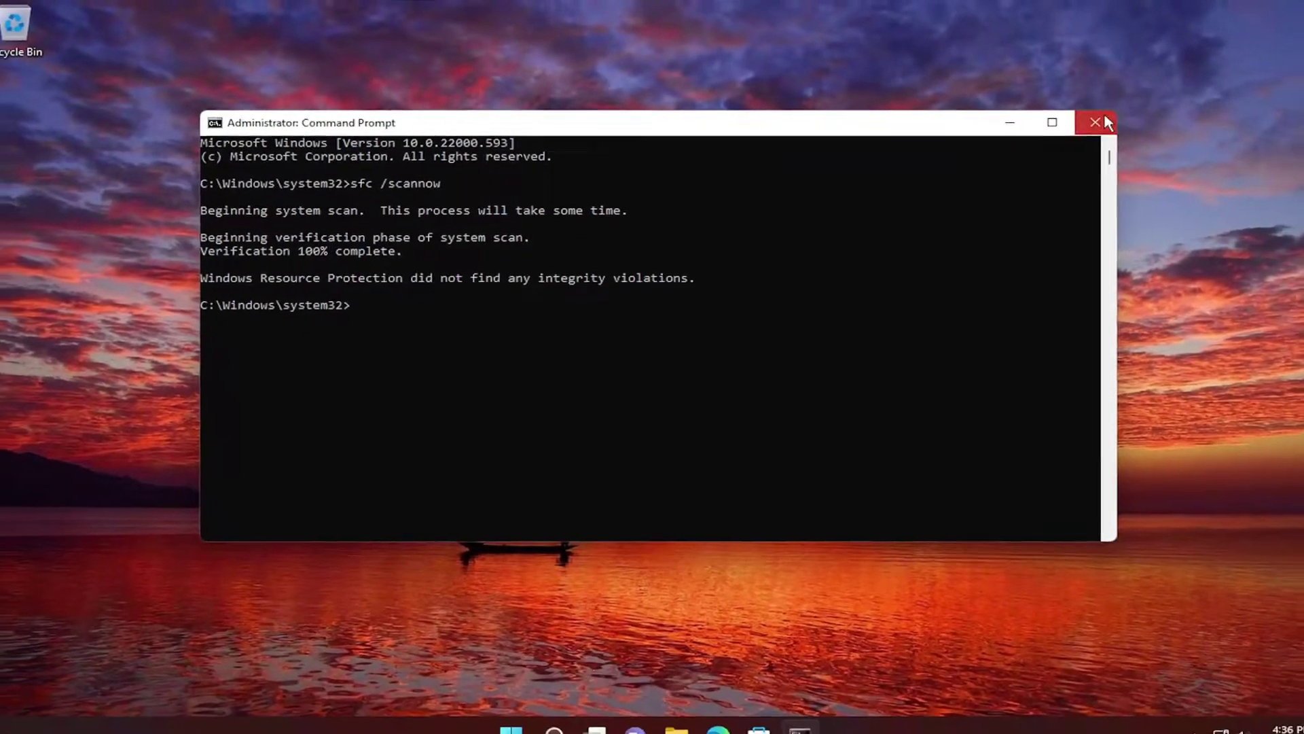
Step: Close Command Prompt and bring up the Shut down or sign out options from Start's context menu
{"action": "left_click", "coordinate": [1121, 123]}
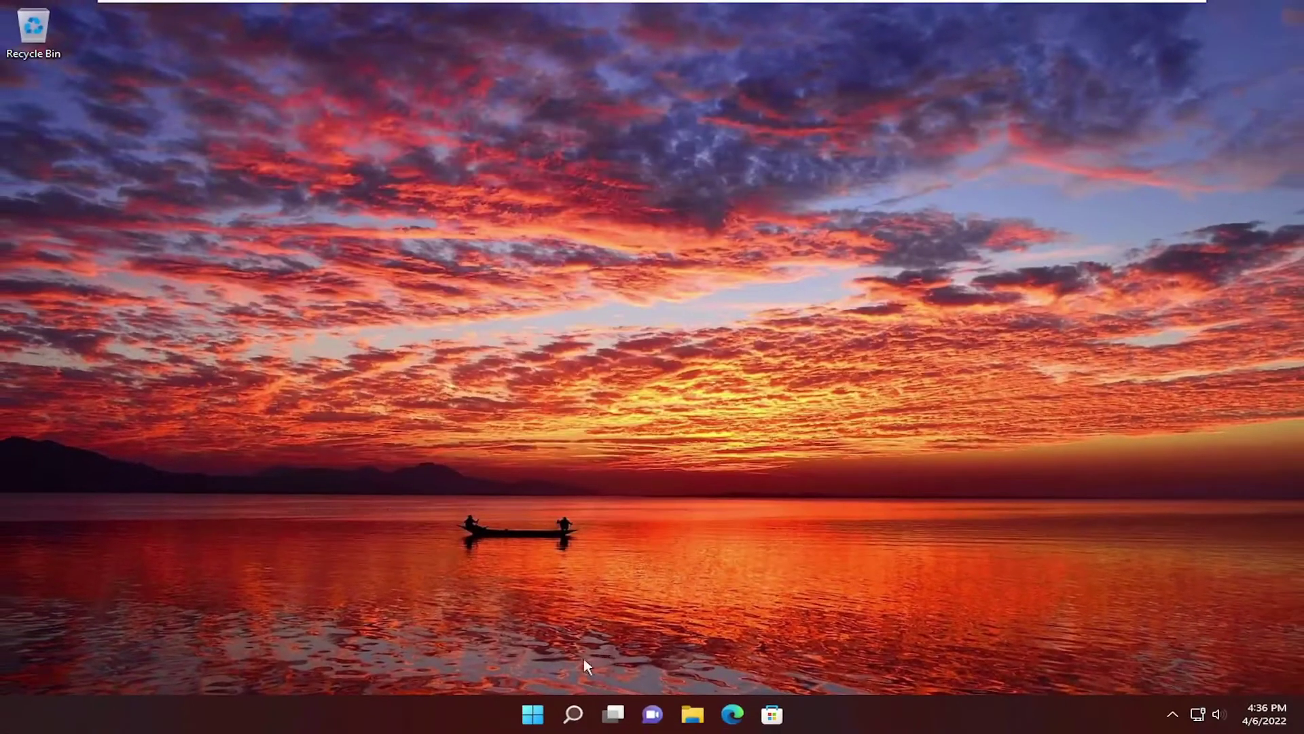
{"action": "right_click", "coordinate": [533, 713]}
{"action": "mouse_move", "coordinate": [636, 652]}
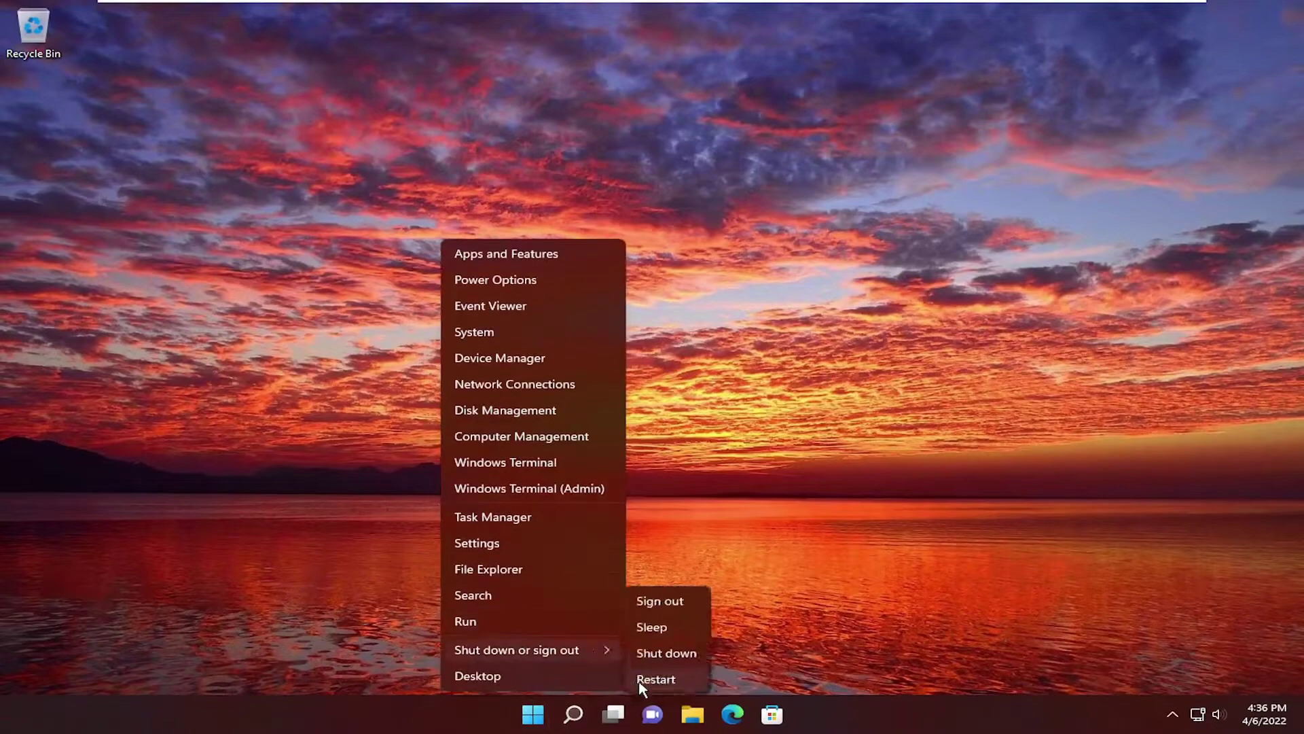